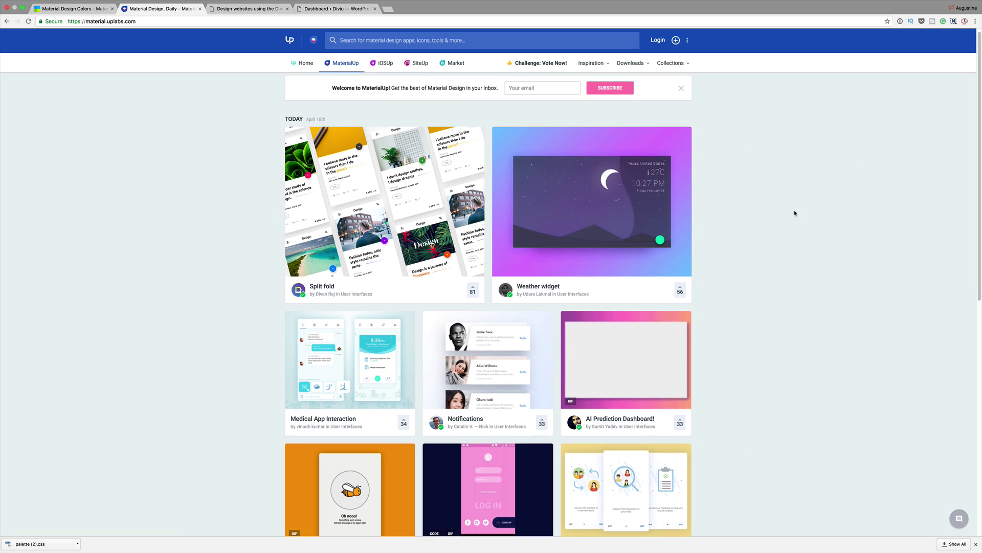
{"action": "scroll", "coordinate": [795, 213], "scroll_direction": "down", "scroll_amount": 3}
{"action": "scroll", "coordinate": [795, 216], "scroll_direction": "down", "scroll_amount": 1}
{"action": "scroll", "coordinate": [796, 215], "scroll_direction": "down", "scroll_amount": 2}
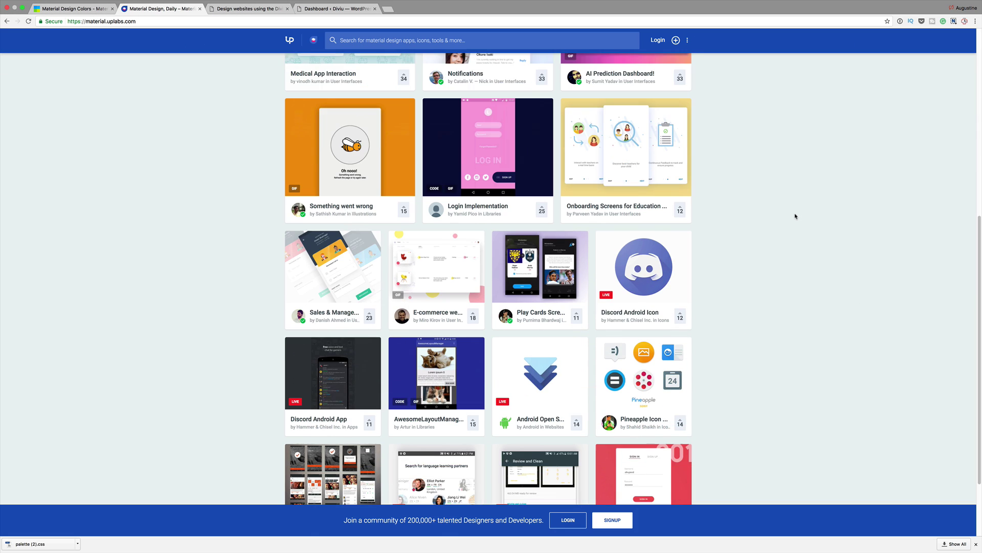
{"action": "scroll", "coordinate": [796, 216], "scroll_direction": "down", "scroll_amount": 1}
{"action": "scroll", "coordinate": [795, 216], "scroll_direction": "down", "scroll_amount": 2}
{"action": "scroll", "coordinate": [795, 215], "scroll_direction": "down", "scroll_amount": 2}
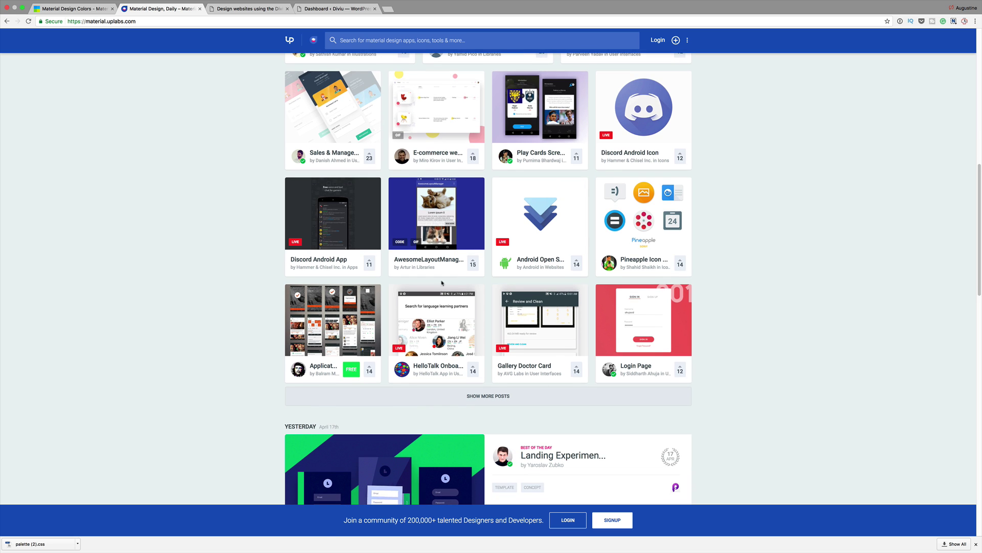
{"action": "scroll", "coordinate": [738, 315], "scroll_direction": "down", "scroll_amount": 3}
{"action": "scroll", "coordinate": [739, 318], "scroll_direction": "down", "scroll_amount": 3}
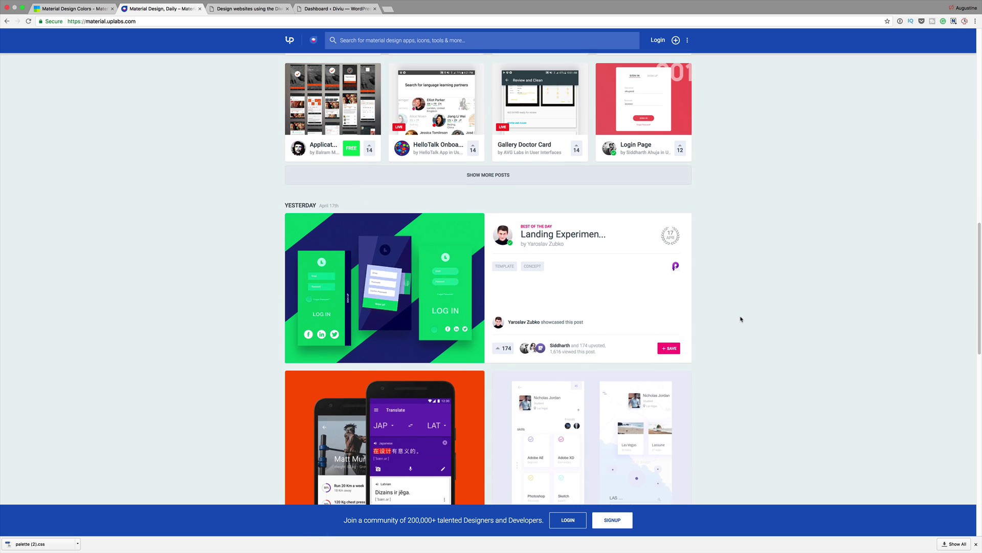
{"action": "scroll", "coordinate": [741, 318], "scroll_direction": "down", "scroll_amount": 5}
{"action": "scroll", "coordinate": [741, 318], "scroll_direction": "down", "scroll_amount": 3}
{"action": "scroll", "coordinate": [741, 319], "scroll_direction": "down", "scroll_amount": 1}
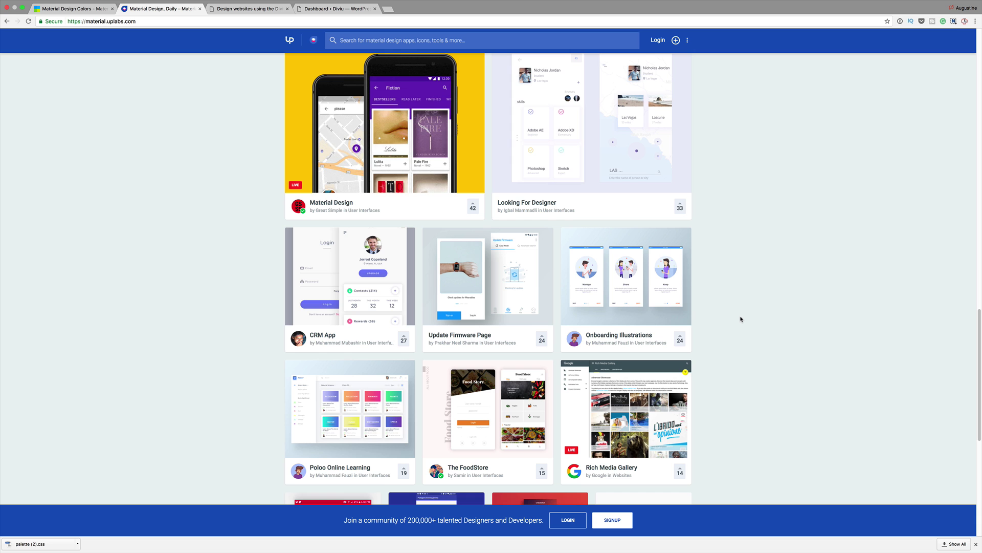
{"action": "scroll", "coordinate": [740, 318], "scroll_direction": "down", "scroll_amount": 3}
{"action": "scroll", "coordinate": [740, 319], "scroll_direction": "down", "scroll_amount": 2}
{"action": "scroll", "coordinate": [741, 319], "scroll_direction": "down", "scroll_amount": 2}
{"action": "scroll", "coordinate": [741, 319], "scroll_direction": "down", "scroll_amount": 1}
{"action": "scroll", "coordinate": [740, 319], "scroll_direction": "down", "scroll_amount": 2}
{"action": "scroll", "coordinate": [741, 318], "scroll_direction": "down", "scroll_amount": 2}
{"action": "scroll", "coordinate": [741, 319], "scroll_direction": "down", "scroll_amount": 2}
{"action": "scroll", "coordinate": [740, 319], "scroll_direction": "down", "scroll_amount": 2}
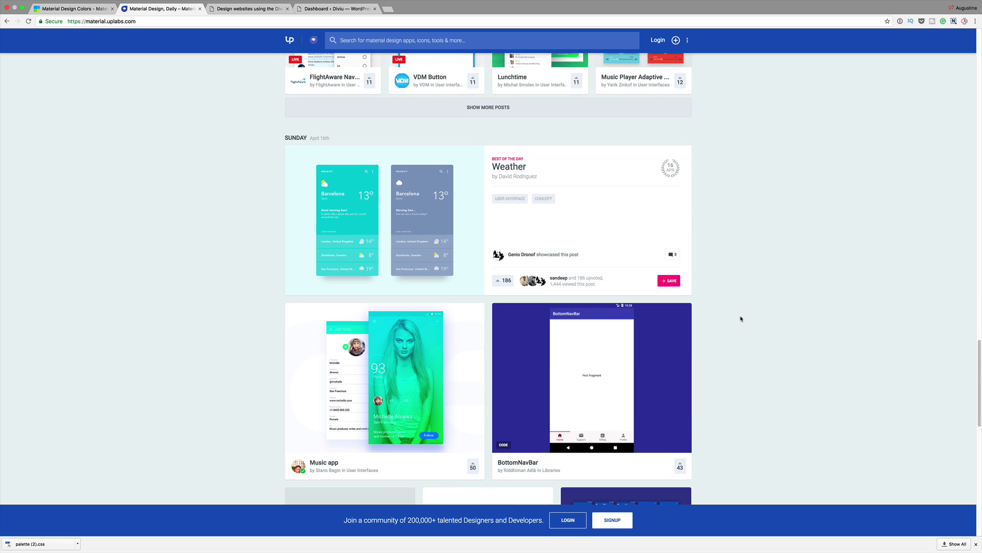
{"action": "scroll", "coordinate": [741, 319], "scroll_direction": "down", "scroll_amount": 2}
{"action": "scroll", "coordinate": [740, 319], "scroll_direction": "down", "scroll_amount": 1}
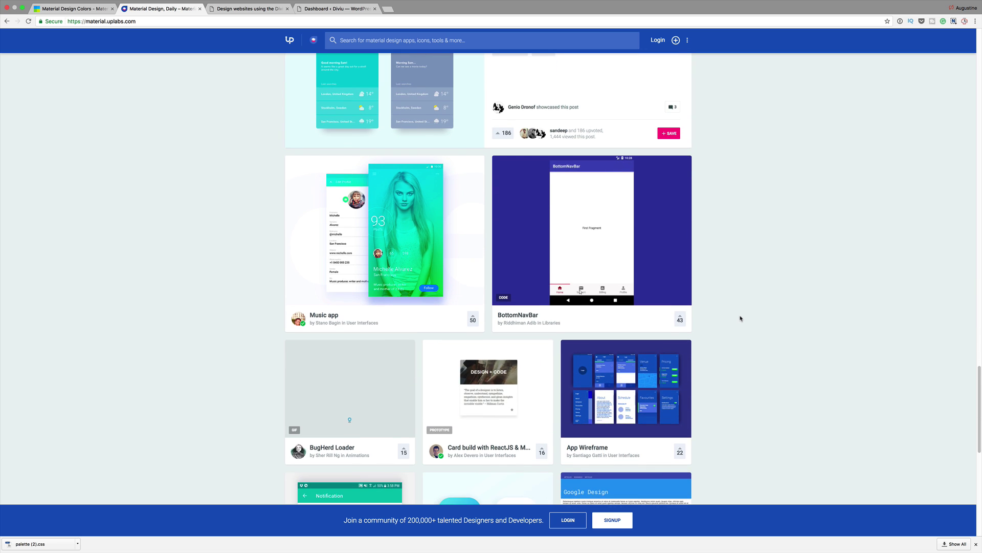
{"action": "scroll", "coordinate": [741, 319], "scroll_direction": "down", "scroll_amount": 3}
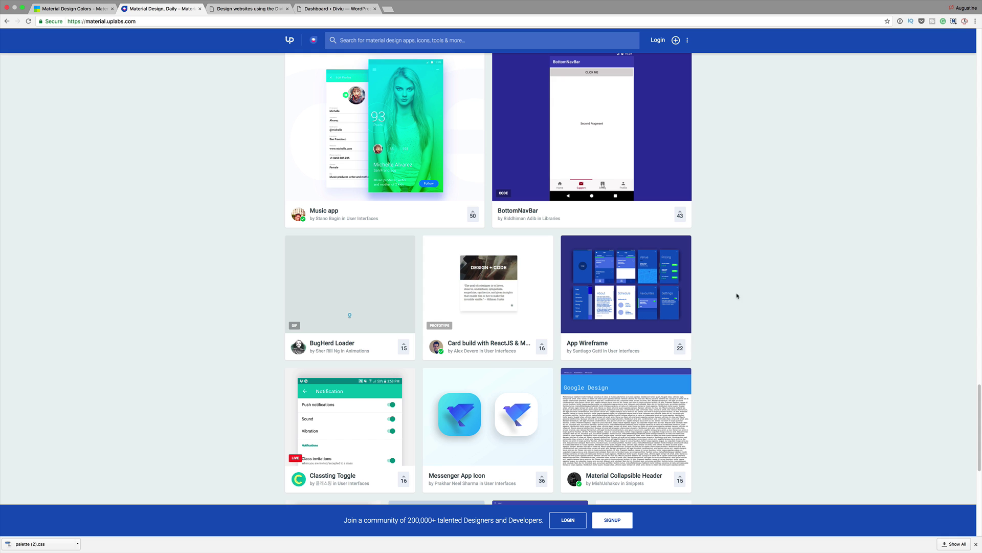
Preview a Green primary with Amber accent palette in Material Design Palette.
{"action": "left_click", "coordinate": [73, 8]}
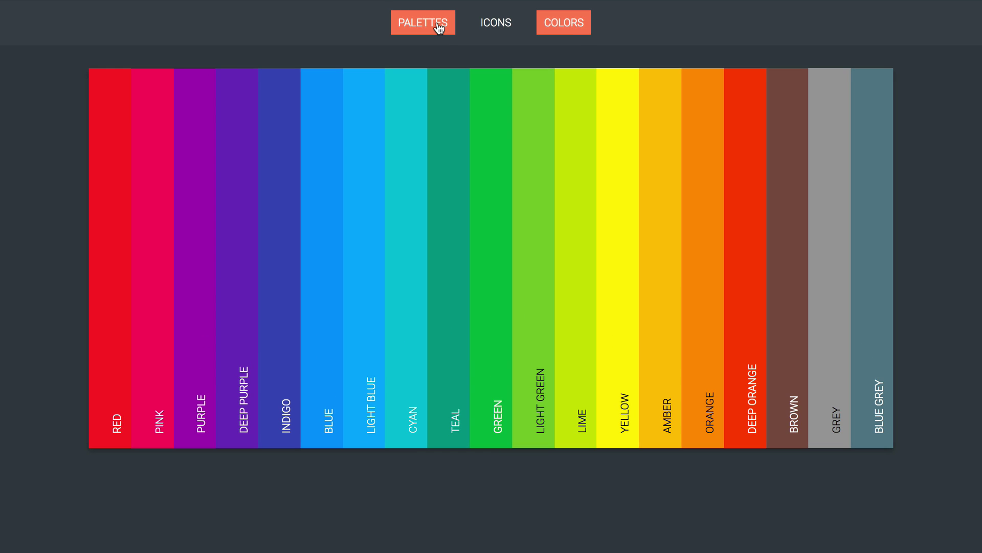
{"action": "left_click", "coordinate": [439, 25]}
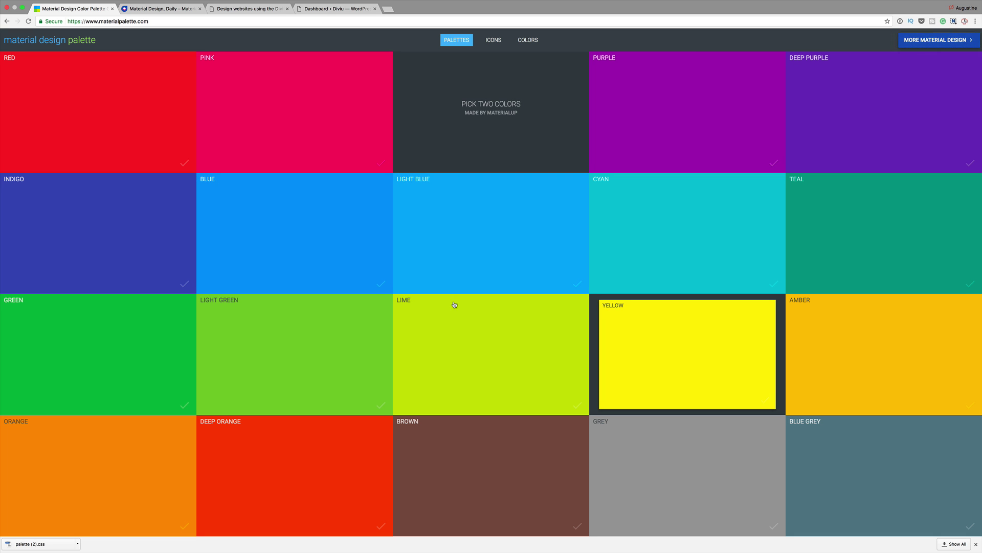
{"action": "left_click", "coordinate": [85, 341]}
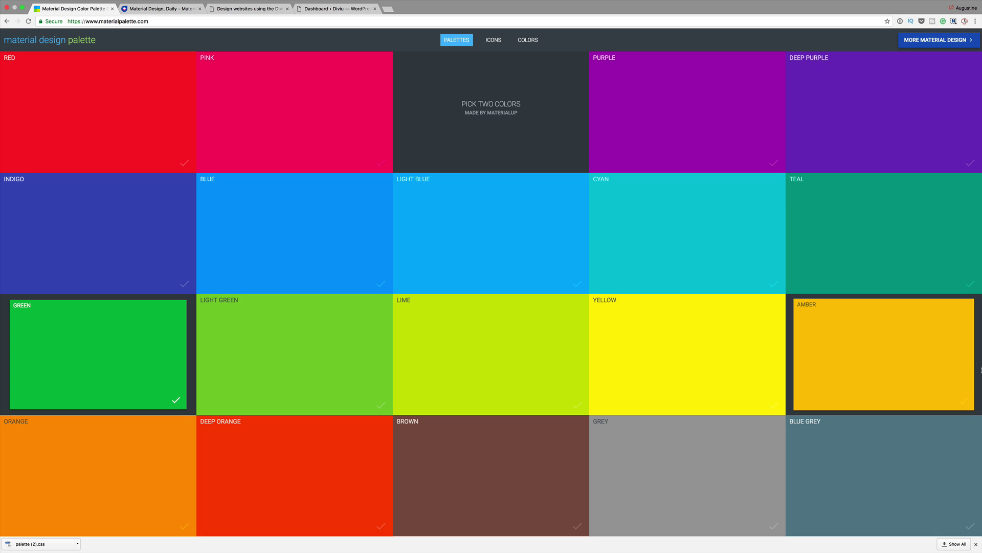
{"action": "left_click", "coordinate": [928, 358]}
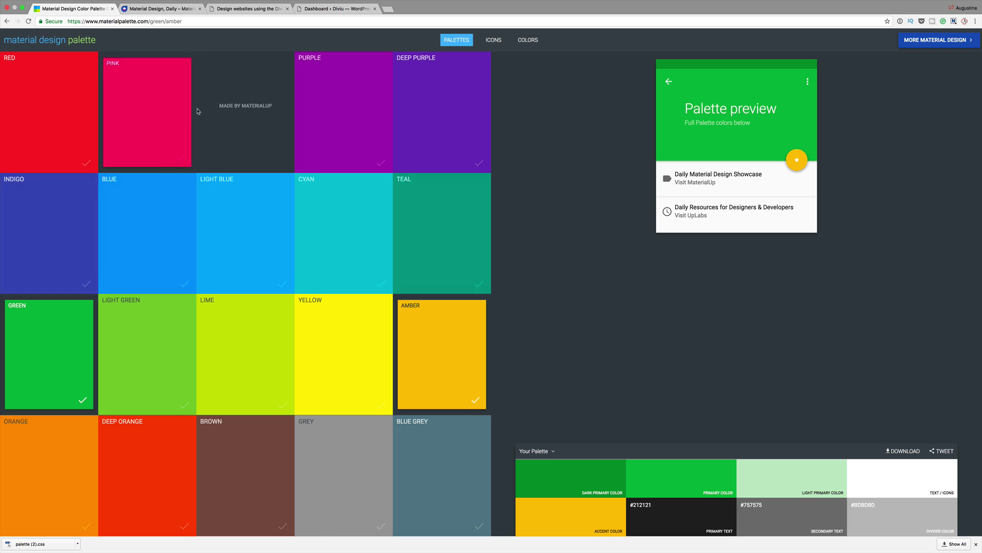
Switch the palette to Indigo primary with Lime accent.
{"action": "left_click", "coordinate": [57, 227]}
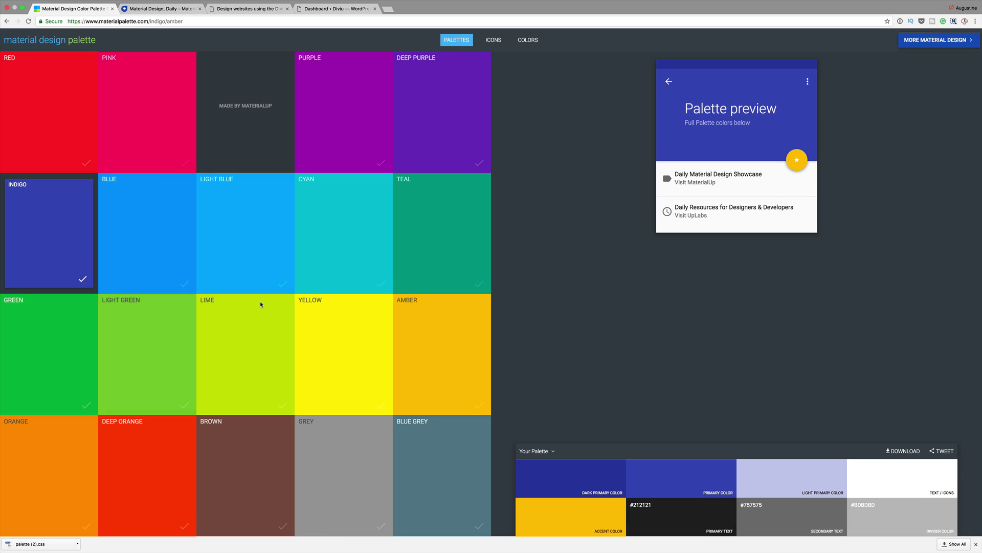
{"action": "left_click", "coordinate": [259, 339]}
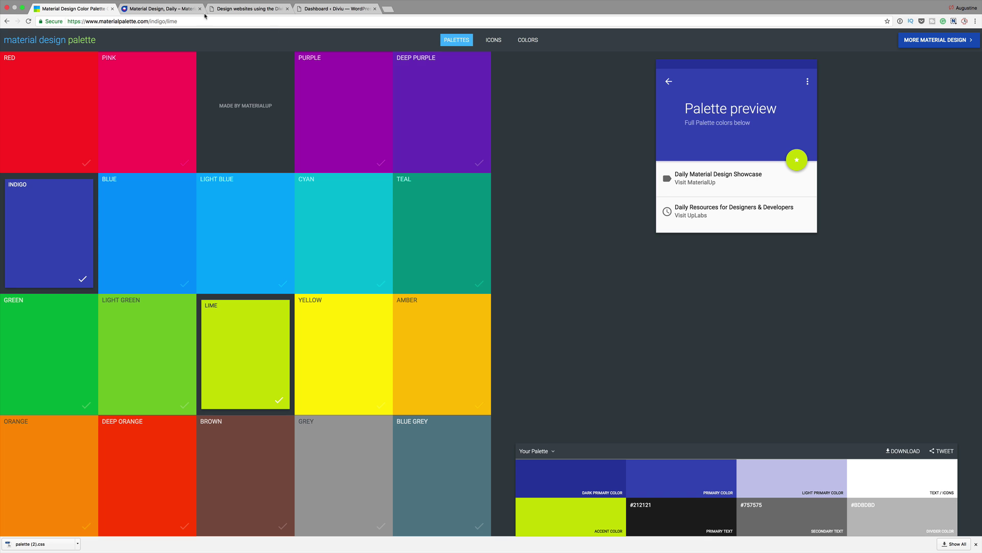
Browse the MaterialUp design feed further.
{"action": "left_click", "coordinate": [181, 9]}
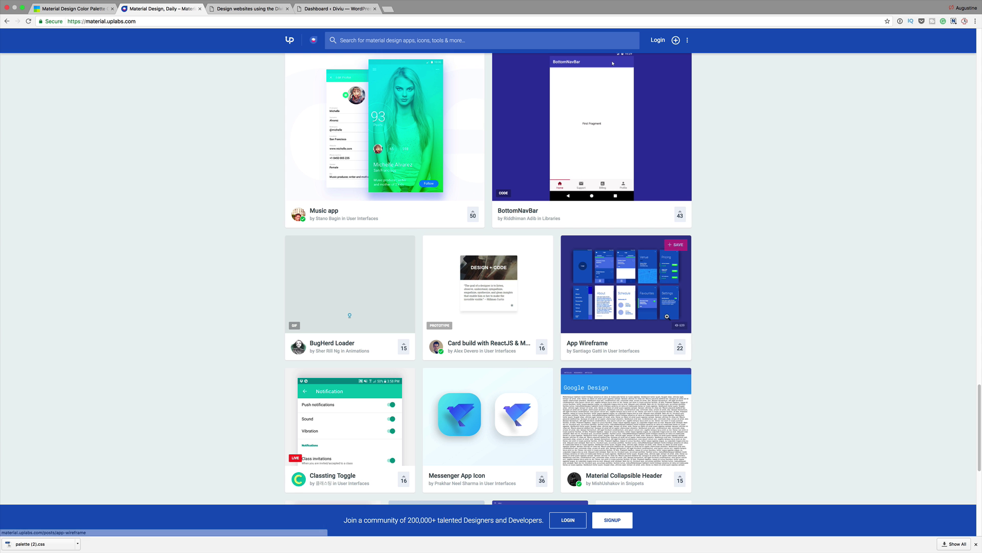
{"action": "scroll", "coordinate": [695, 318], "scroll_direction": "down", "scroll_amount": 2}
{"action": "scroll", "coordinate": [697, 318], "scroll_direction": "down", "scroll_amount": 1}
{"action": "scroll", "coordinate": [697, 318], "scroll_direction": "down", "scroll_amount": 2}
{"action": "scroll", "coordinate": [697, 318], "scroll_direction": "down", "scroll_amount": 1}
{"action": "scroll", "coordinate": [697, 318], "scroll_direction": "down", "scroll_amount": 2}
{"action": "scroll", "coordinate": [697, 318], "scroll_direction": "down", "scroll_amount": 1}
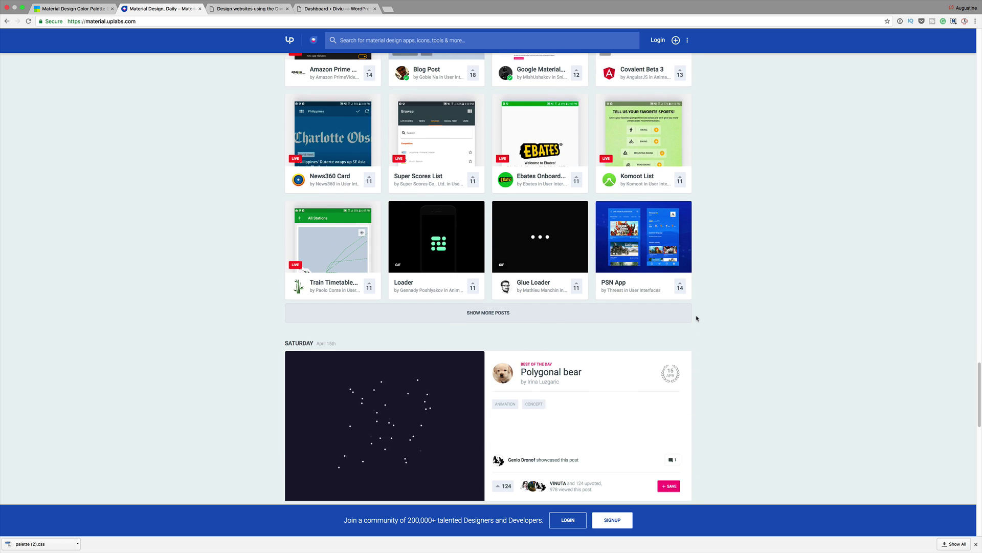
{"action": "scroll", "coordinate": [696, 318], "scroll_direction": "down", "scroll_amount": 2}
{"action": "scroll", "coordinate": [697, 318], "scroll_direction": "down", "scroll_amount": 2}
{"action": "scroll", "coordinate": [697, 318], "scroll_direction": "down", "scroll_amount": 2}
{"action": "scroll", "coordinate": [697, 319], "scroll_direction": "down", "scroll_amount": 2}
{"action": "scroll", "coordinate": [697, 317], "scroll_direction": "down", "scroll_amount": 2}
{"action": "scroll", "coordinate": [697, 318], "scroll_direction": "down", "scroll_amount": 2}
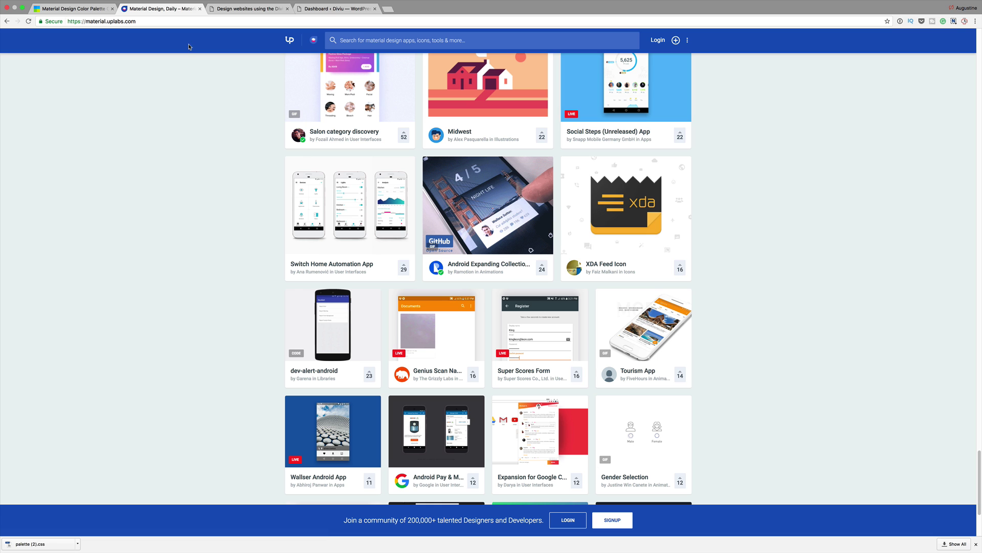
Close the MaterialUp feed and reset the palette to Green primary with Amber accent.
{"action": "left_click", "coordinate": [200, 10]}
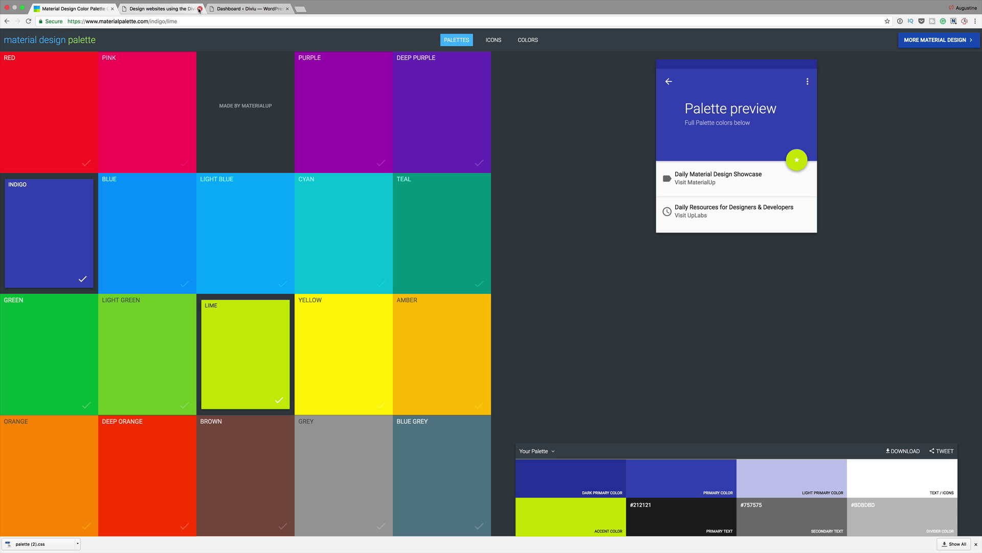
{"action": "left_click", "coordinate": [162, 9]}
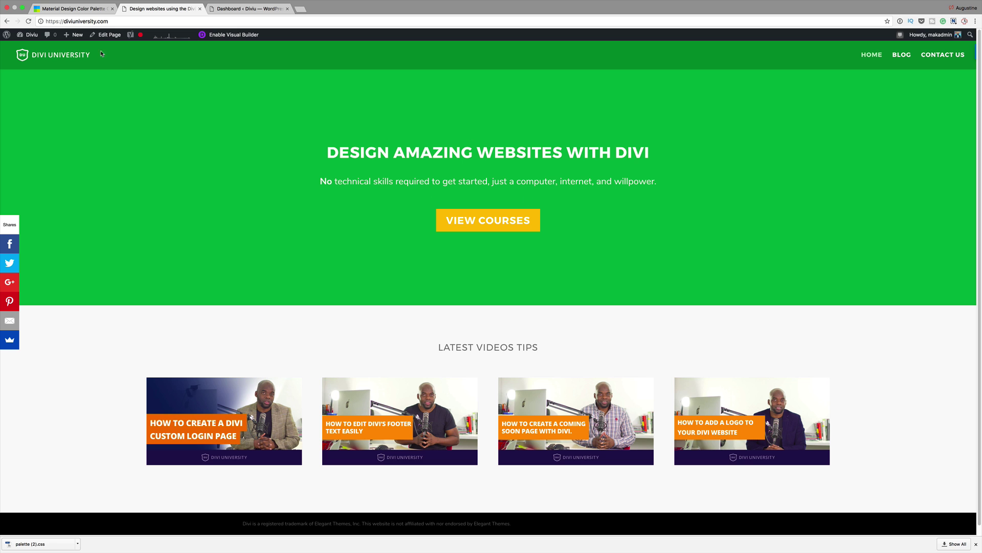
{"action": "left_click", "coordinate": [74, 9]}
{"action": "left_click", "coordinate": [37, 333]}
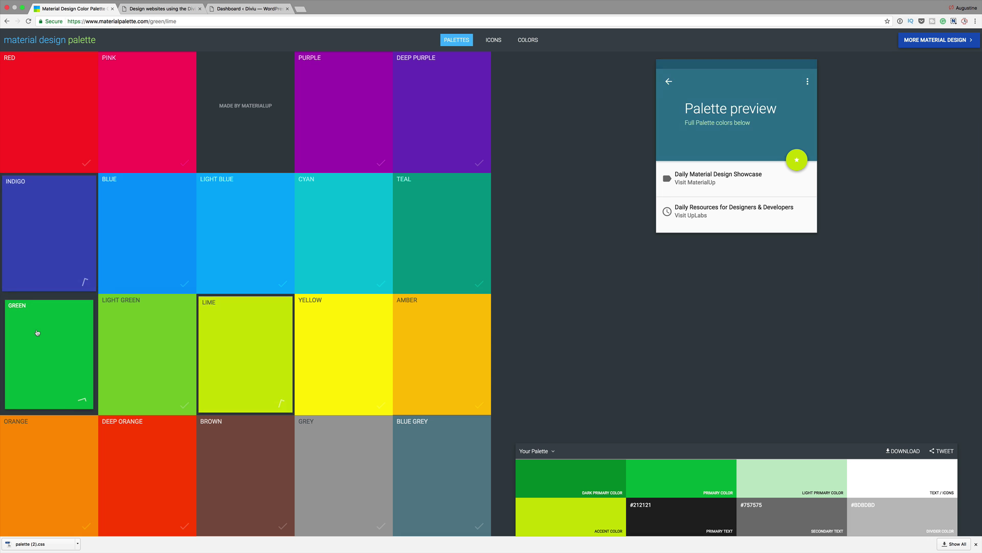
{"action": "left_click", "coordinate": [453, 375]}
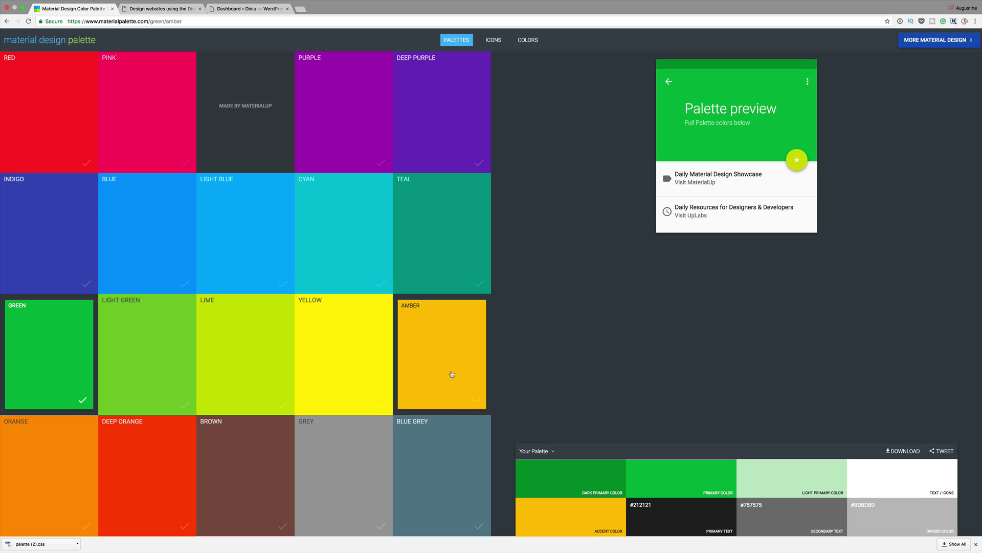
View the Divi University homepage and its Contact Us page.
{"action": "left_click", "coordinate": [157, 9]}
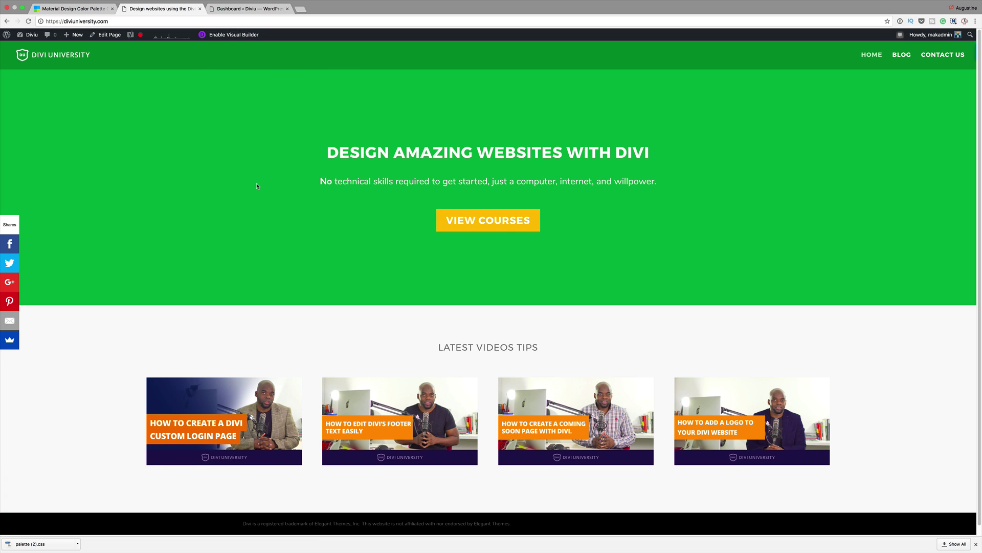
{"action": "left_click", "coordinate": [938, 56]}
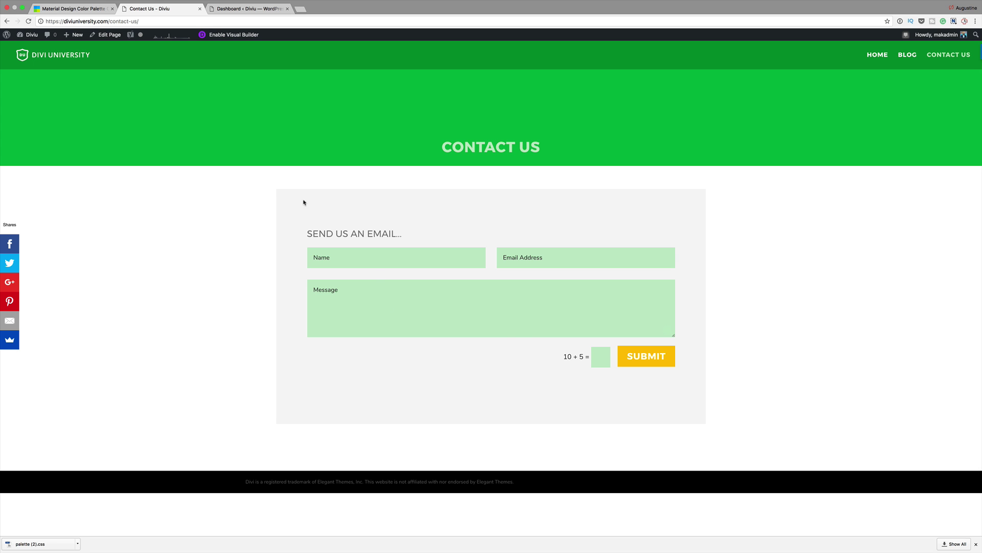
{"action": "left_click", "coordinate": [84, 10]}
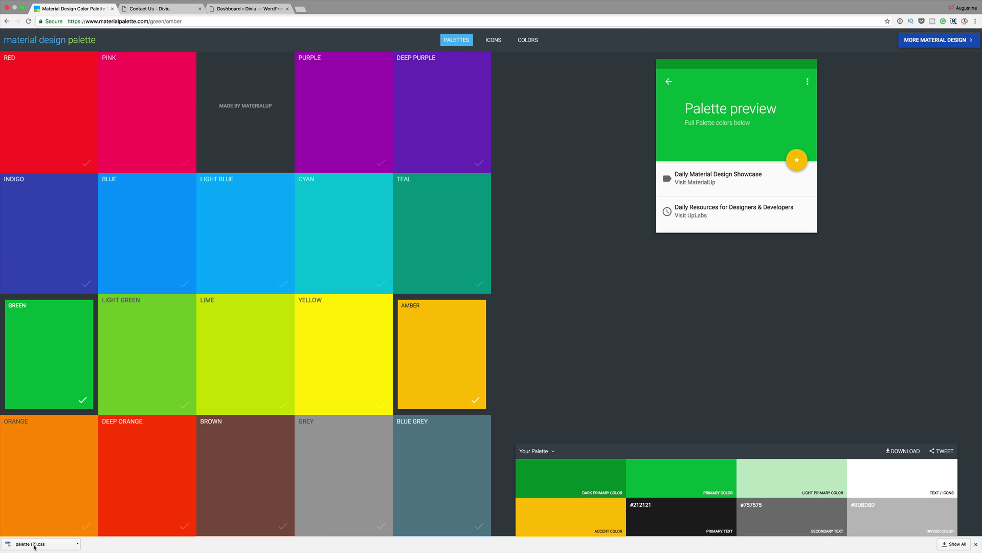
{"action": "left_click", "coordinate": [77, 545]}
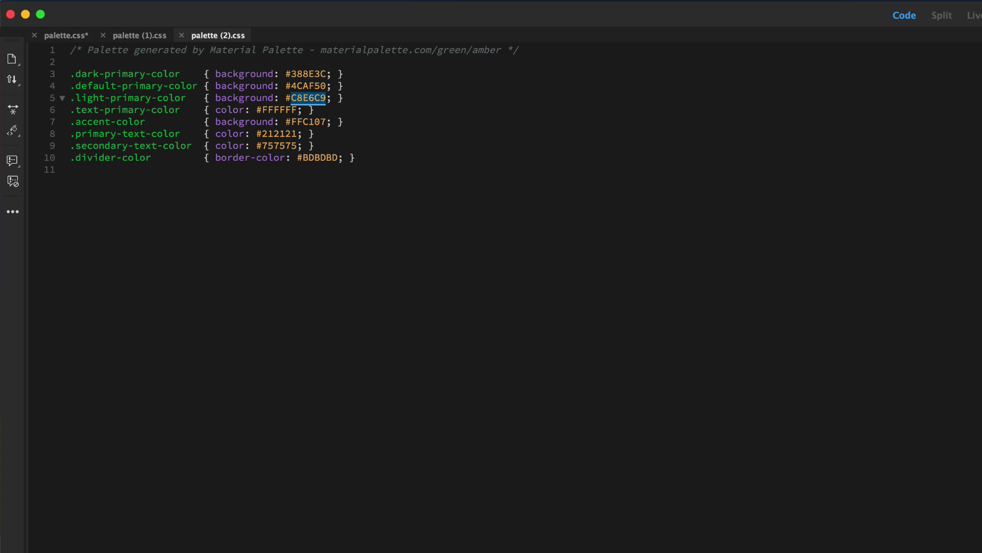
{"action": "key", "text": "super+Tab"}
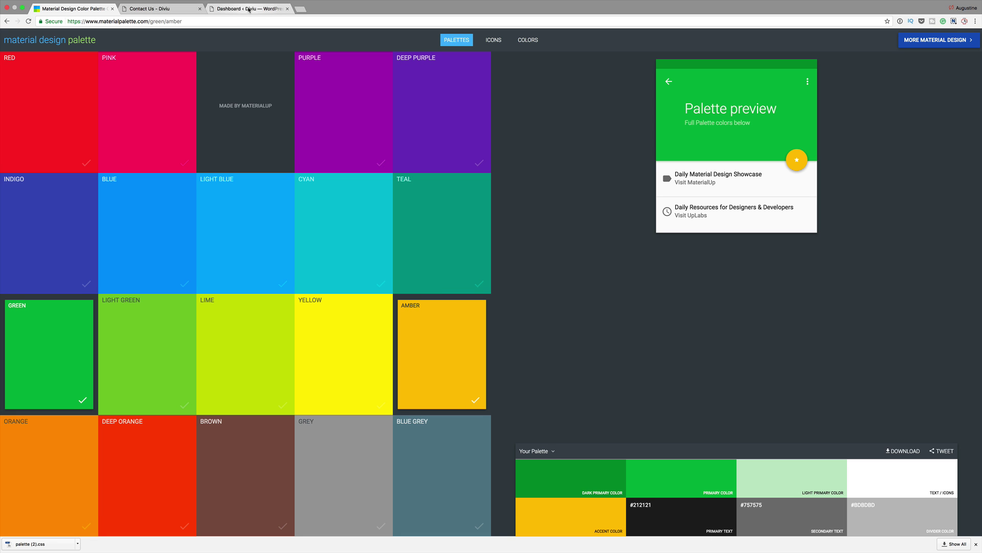
Reach the Divi Customizer's Primary Menu Bar settings and look up palette colours for them.
{"action": "left_click", "coordinate": [249, 9]}
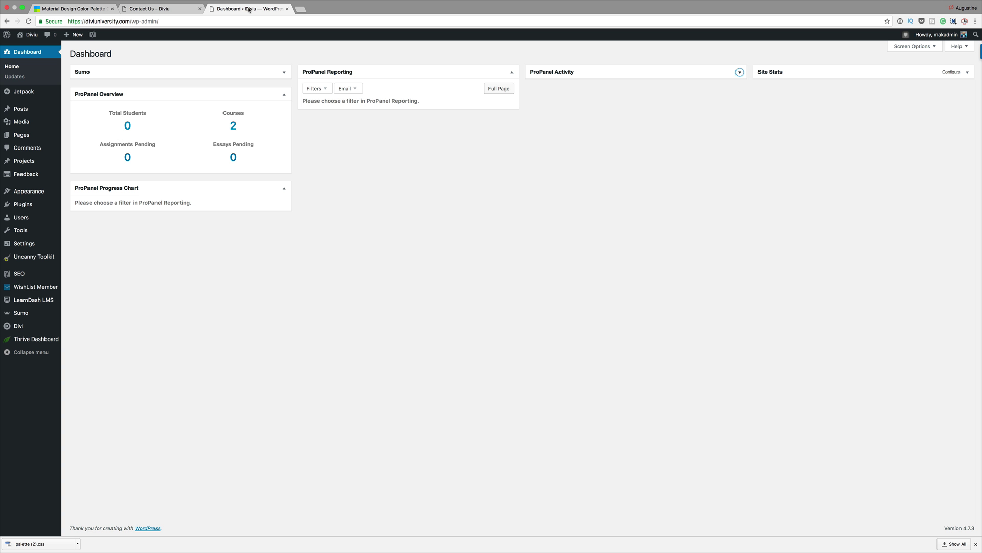
{"action": "mouse_move", "coordinate": [19, 326]}
{"action": "left_click", "coordinate": [91, 339]}
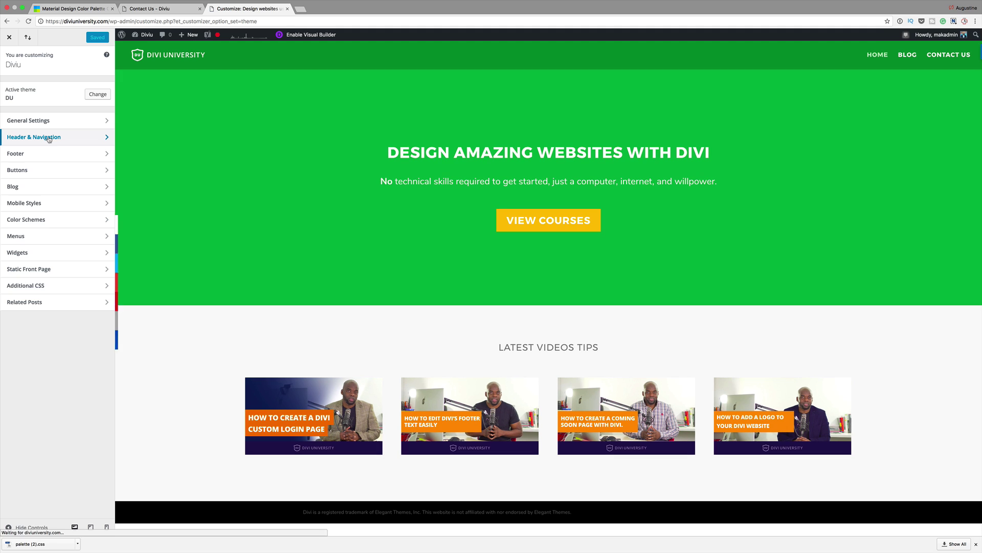
{"action": "left_click", "coordinate": [48, 140]}
{"action": "left_click", "coordinate": [49, 104]}
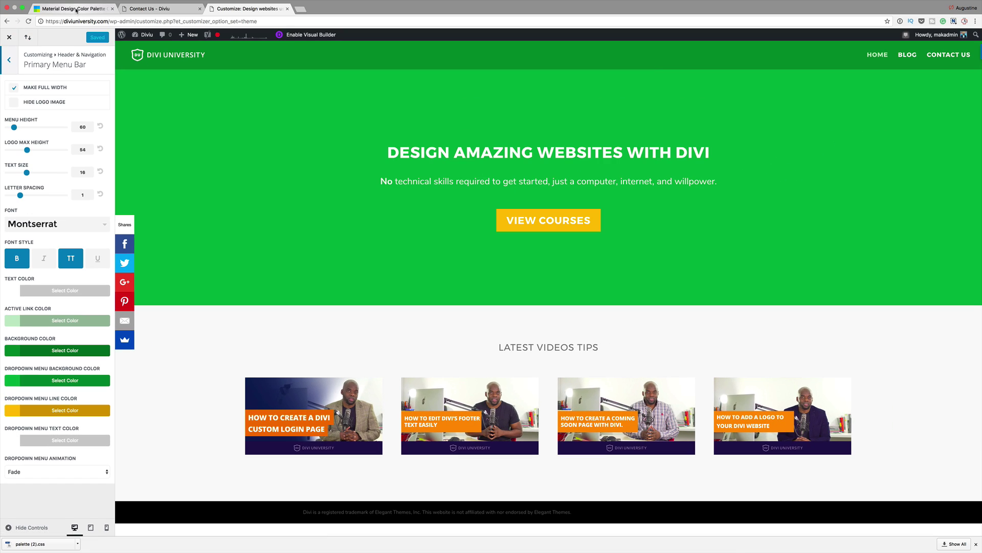
{"action": "left_click", "coordinate": [75, 11]}
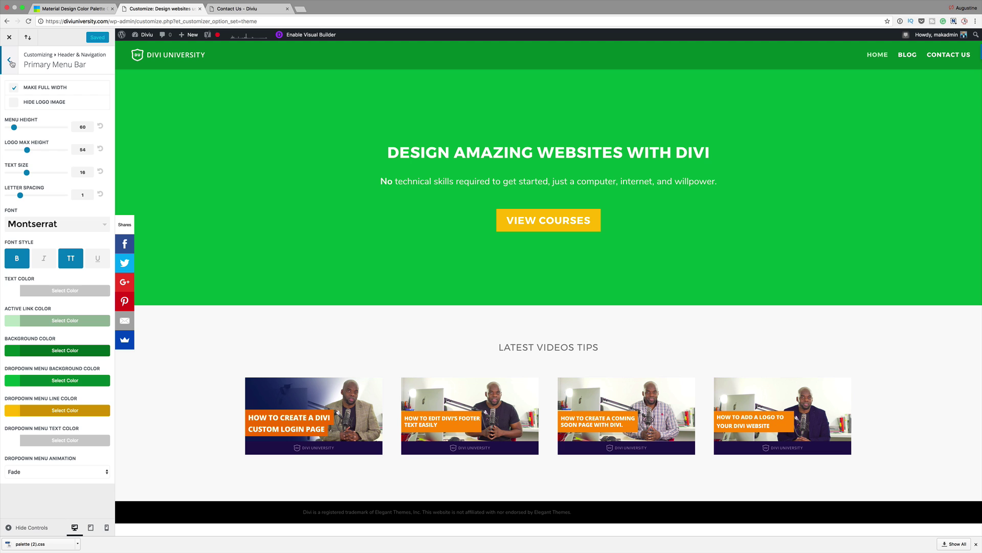
Navigate to General Settings > Typography in the Divi Customizer.
{"action": "left_click", "coordinate": [10, 61]}
{"action": "left_click", "coordinate": [11, 61]}
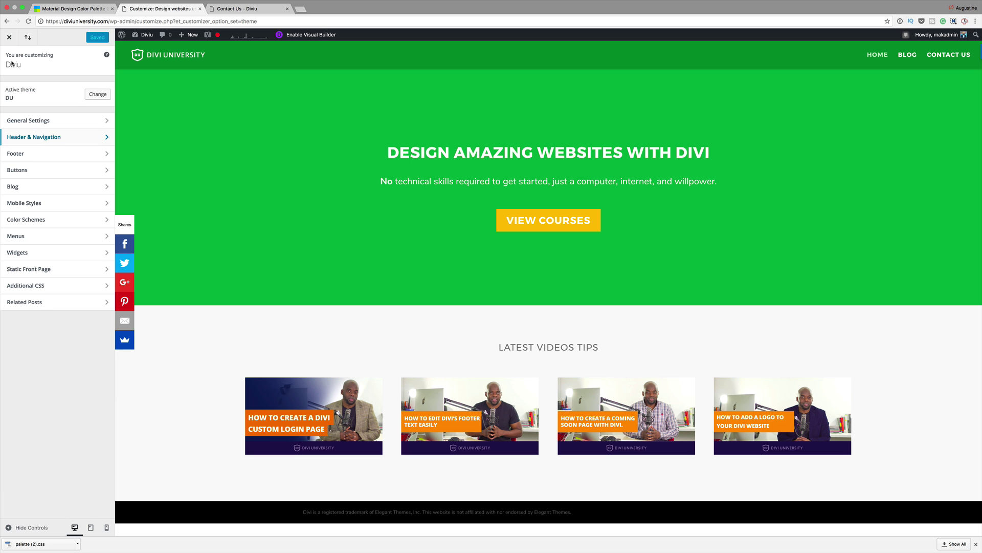
{"action": "left_click", "coordinate": [40, 120]}
{"action": "left_click", "coordinate": [42, 122]}
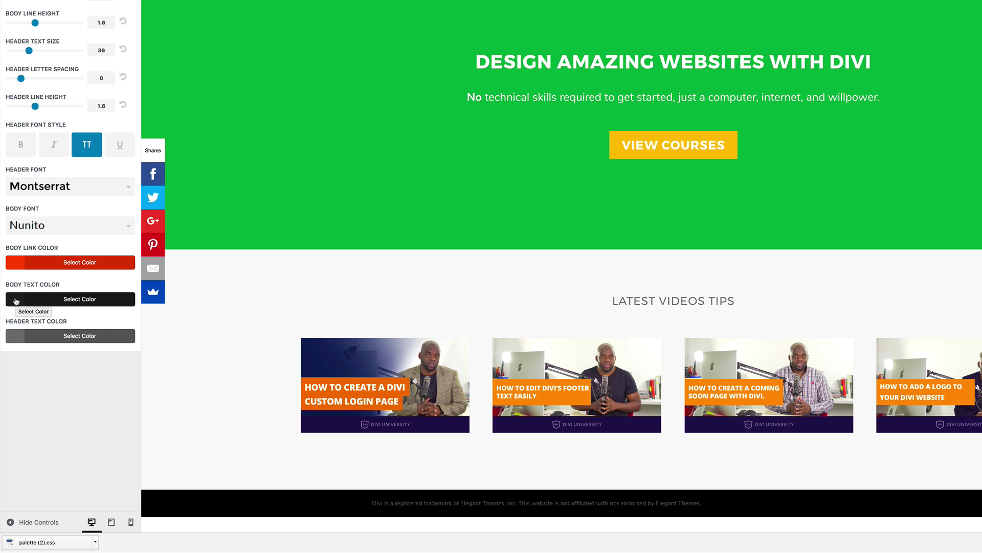
Set body text colour #212121 and header text colour #757575.
{"action": "left_click", "coordinate": [16, 301]}
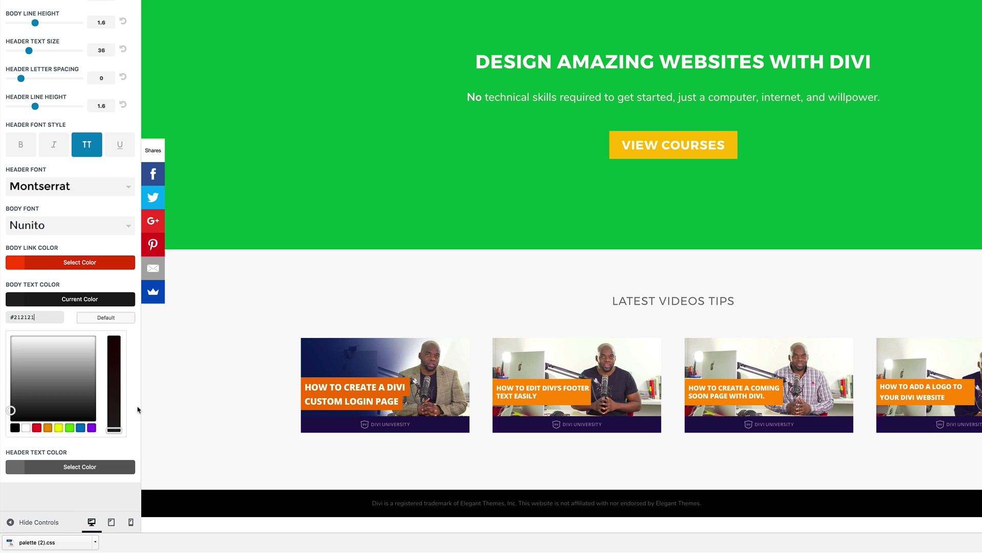
{"action": "left_click", "coordinate": [16, 467]}
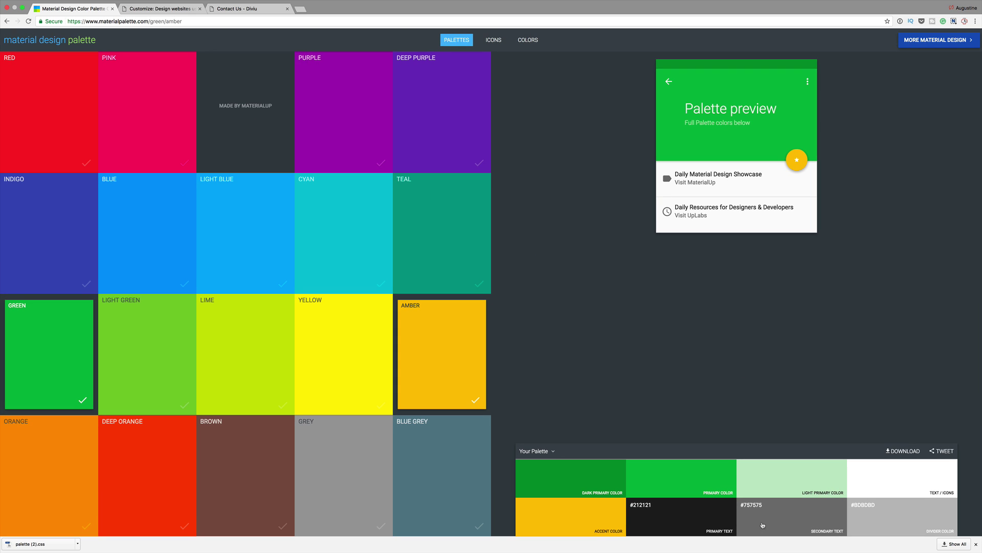
{"action": "key", "text": "ctrl+Tab"}
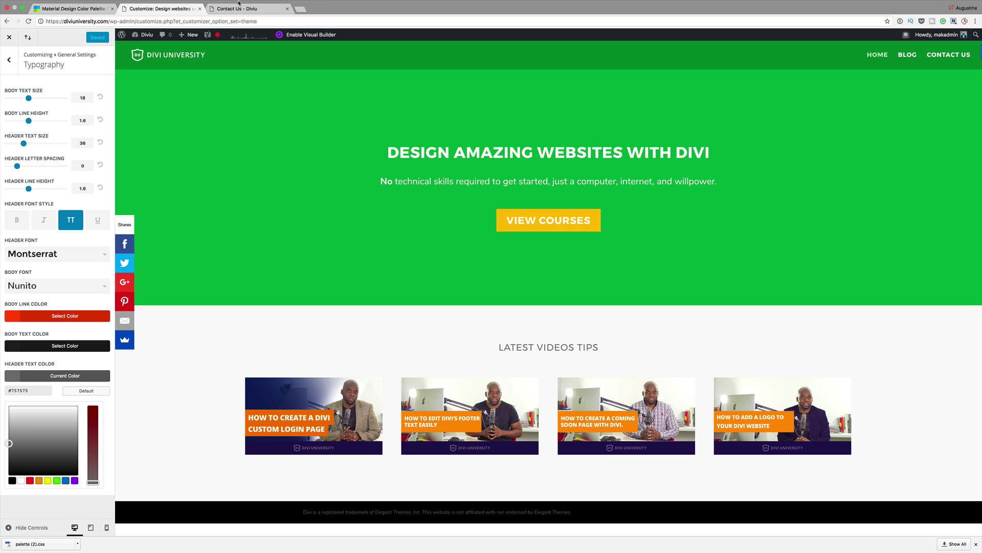
Check the Contact Us page and the Divi Footer Layouts blog post's signup box.
{"action": "left_click", "coordinate": [250, 10]}
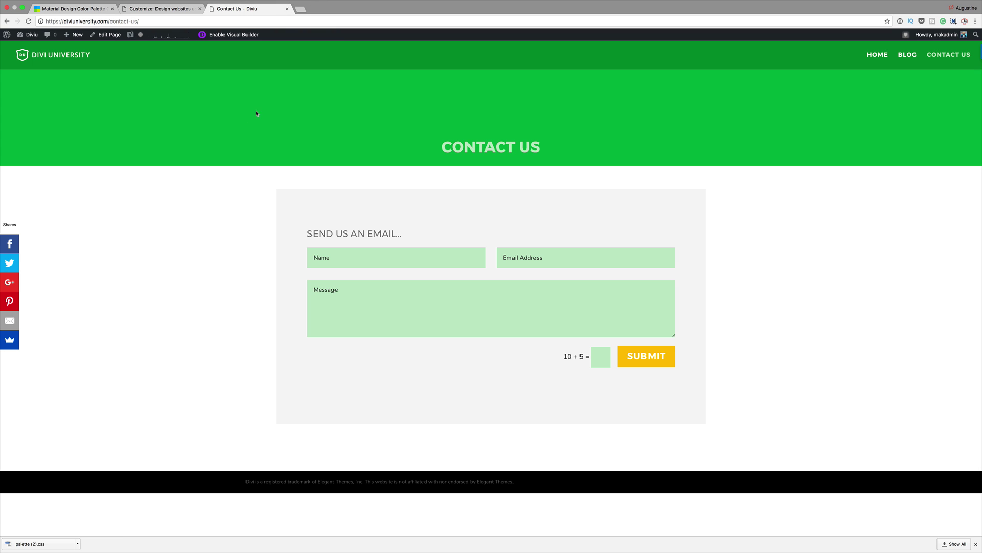
{"action": "left_click", "coordinate": [907, 56]}
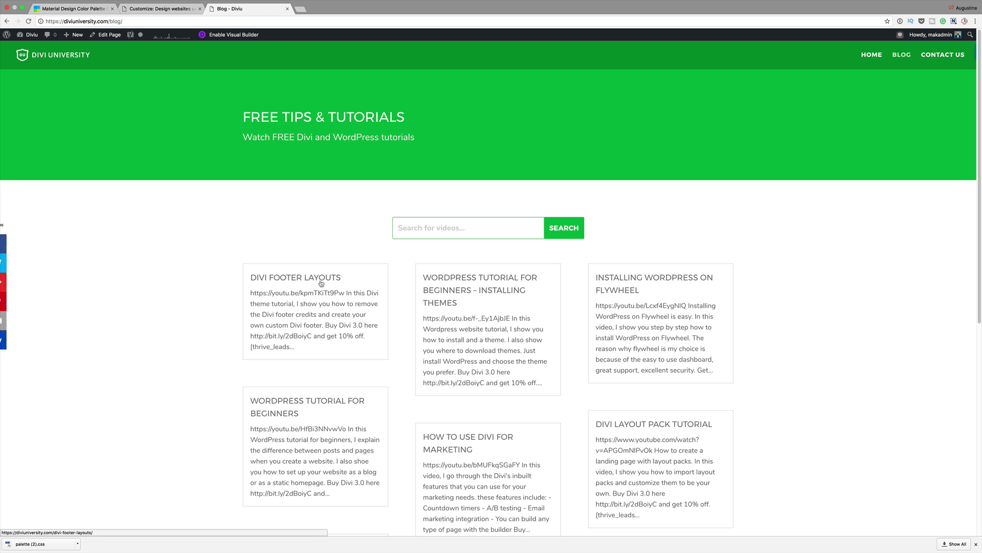
{"action": "left_click", "coordinate": [322, 279]}
{"action": "scroll", "coordinate": [285, 263], "scroll_direction": "down", "scroll_amount": 7}
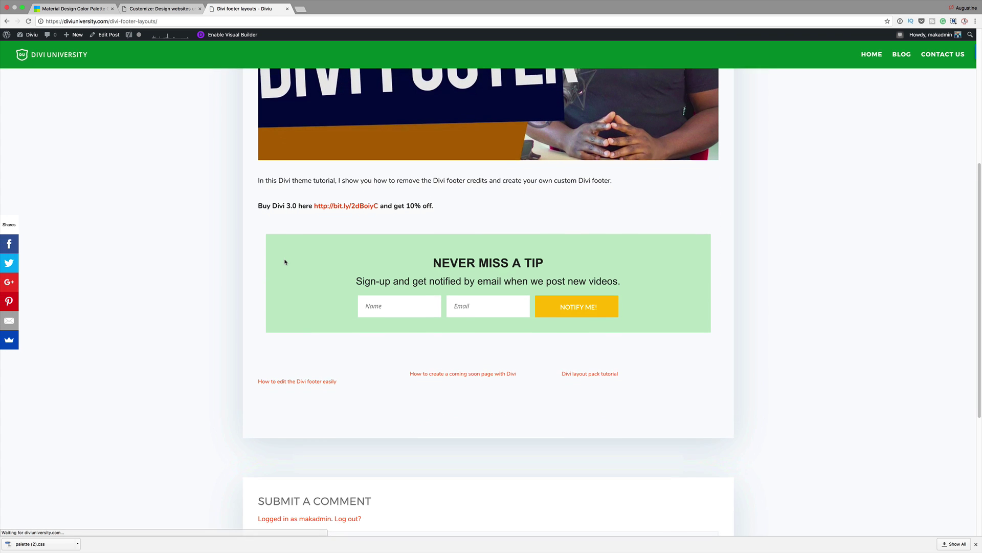
{"action": "scroll", "coordinate": [283, 254], "scroll_direction": "down", "scroll_amount": 1}
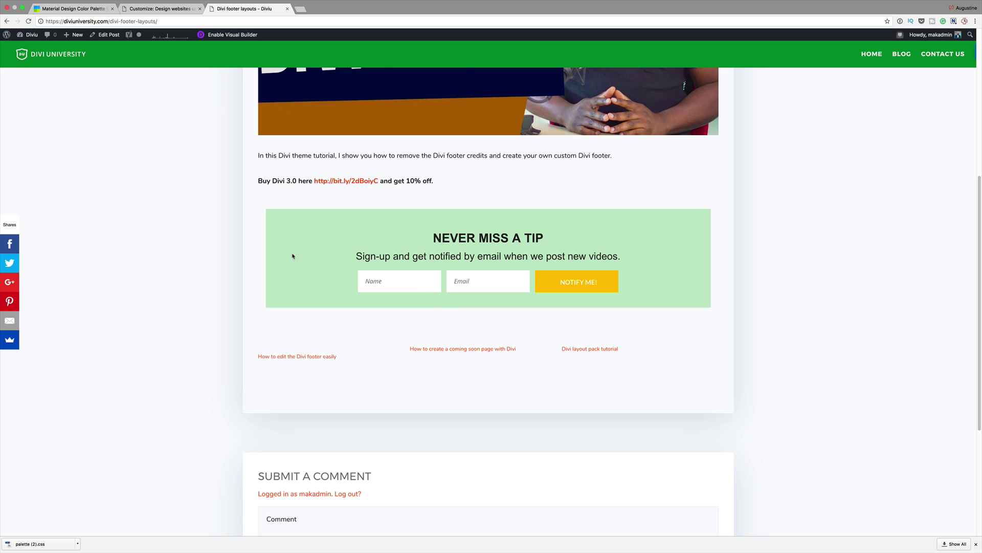
{"action": "scroll", "coordinate": [667, 347], "scroll_direction": "up", "scroll_amount": 1}
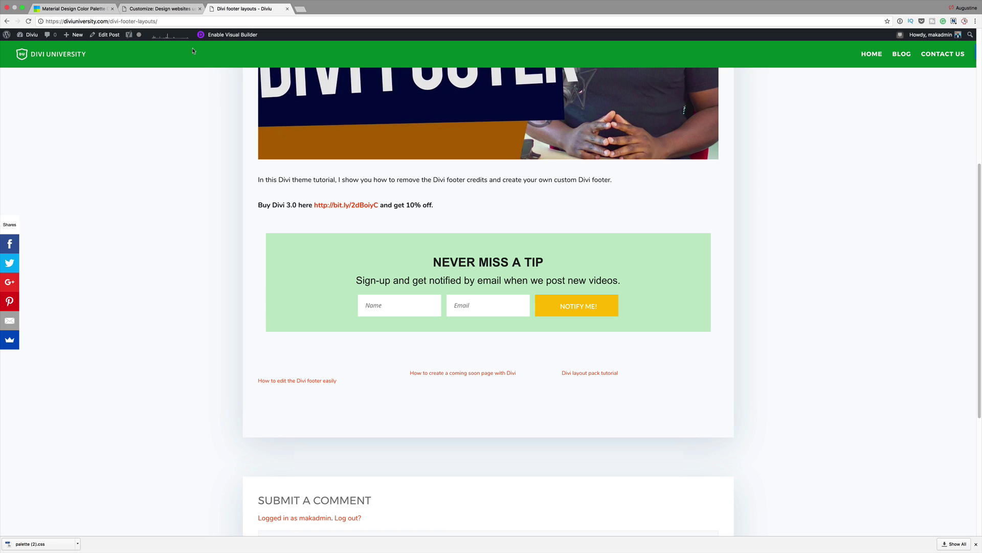
{"action": "left_click", "coordinate": [174, 9]}
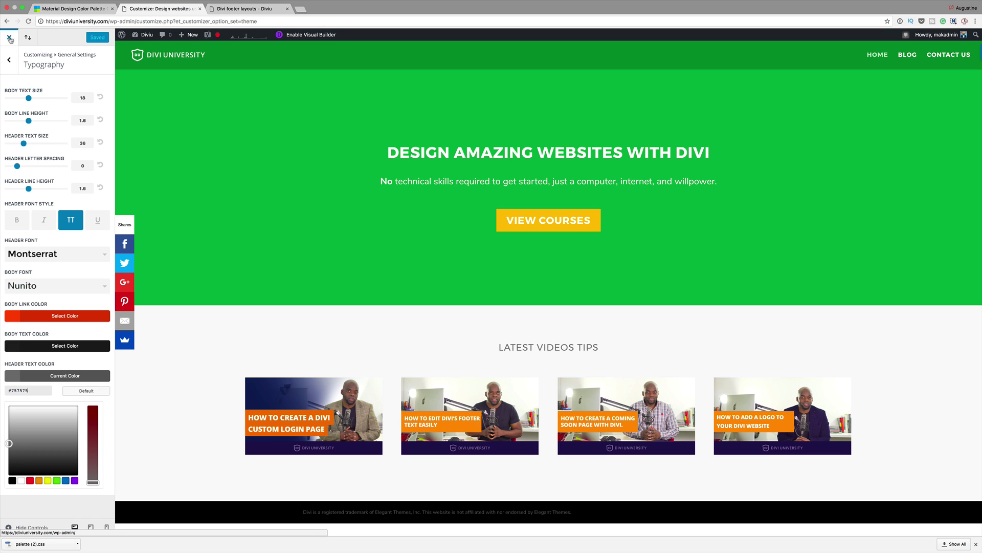
Open the 'Signup for more' form for editing from the Thrive Leads dashboard.
{"action": "left_click", "coordinate": [9, 39]}
{"action": "mouse_move", "coordinate": [35, 339]}
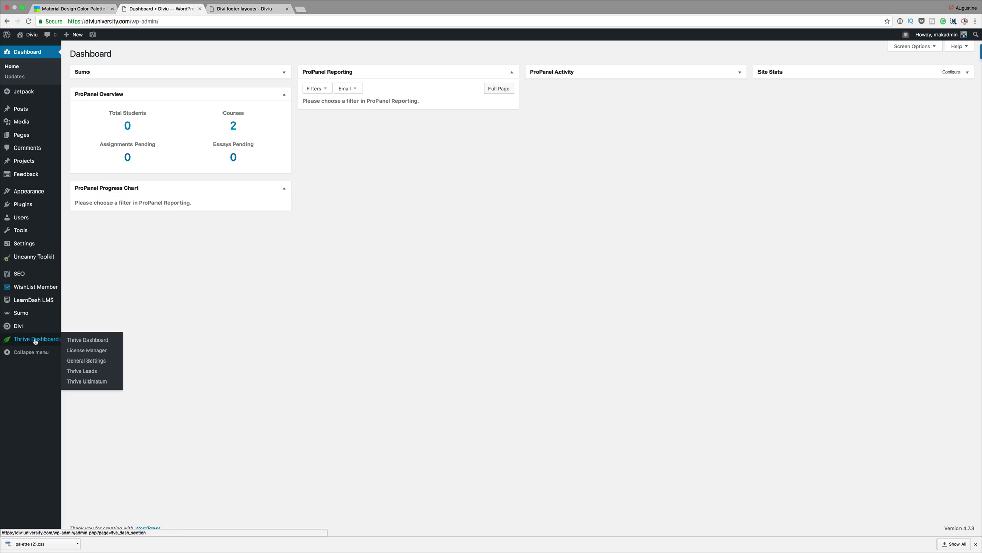
{"action": "left_click", "coordinate": [91, 374]}
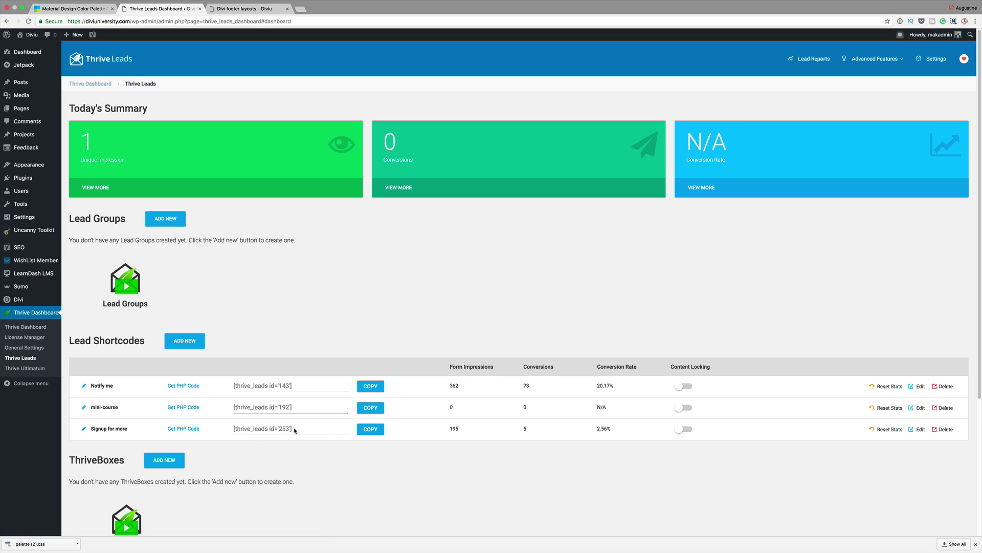
{"action": "left_click", "coordinate": [914, 430]}
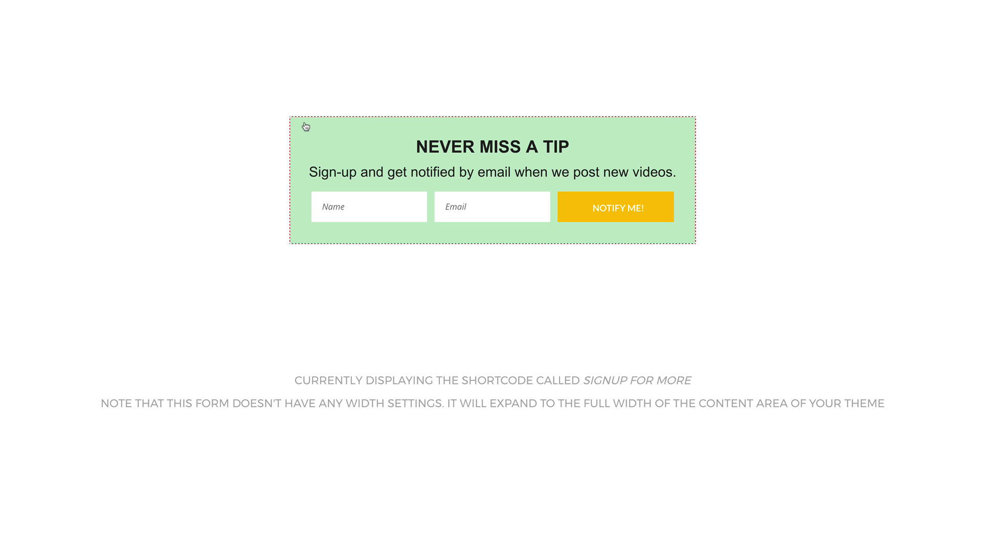
Set the signup box background to pale green rgba(200,230,201).
{"action": "left_click", "coordinate": [305, 126]}
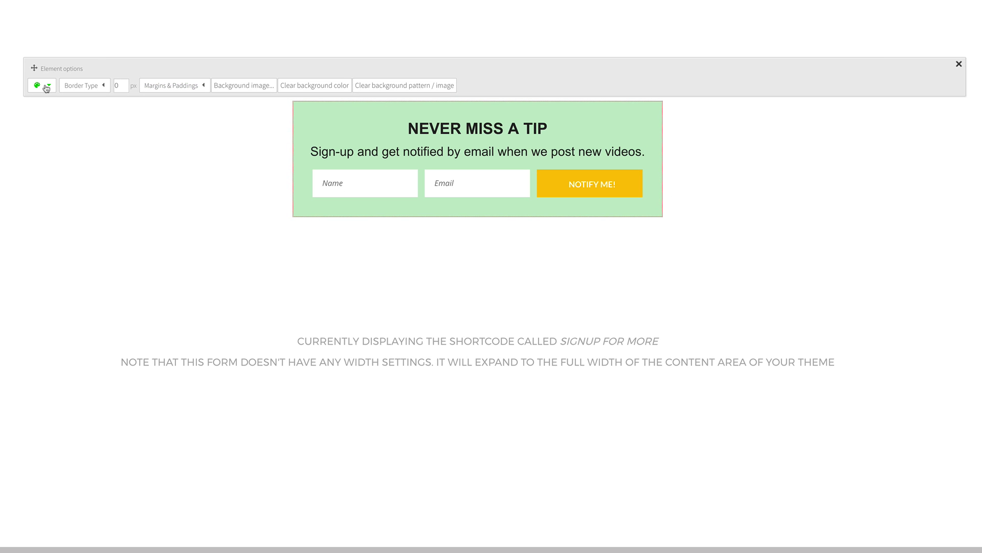
{"action": "left_click", "coordinate": [46, 90]}
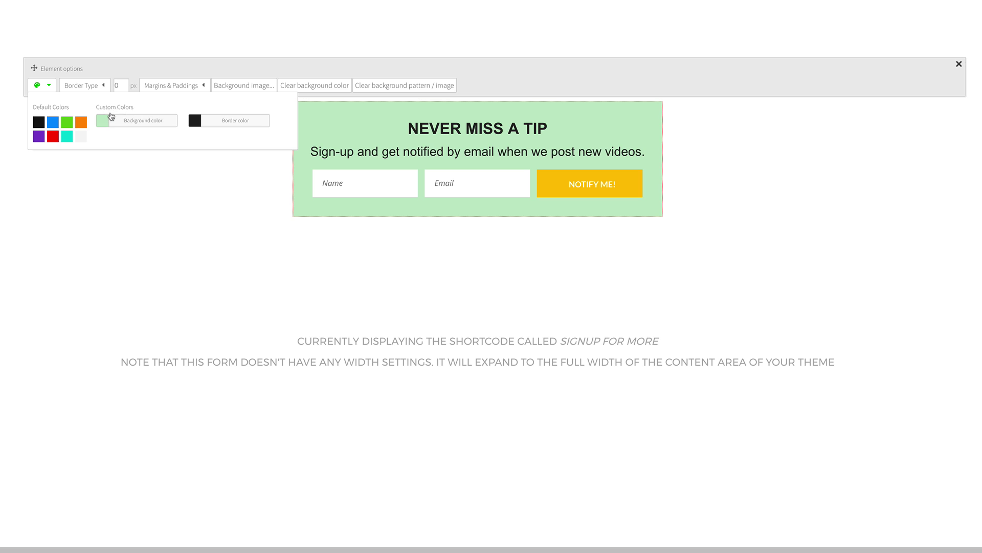
{"action": "left_click", "coordinate": [138, 124]}
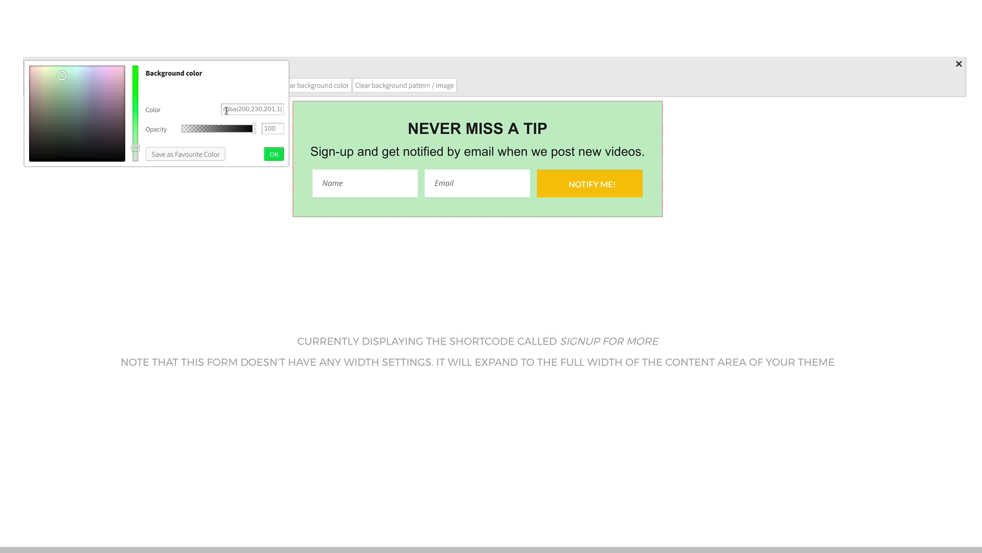
{"action": "left_click", "coordinate": [219, 204]}
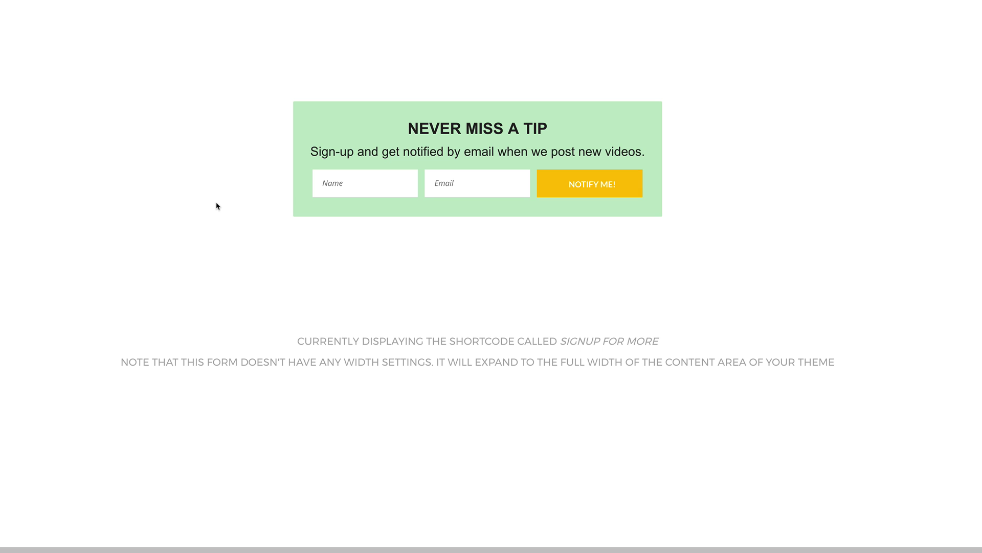
Set the Never Miss a Tip headline text colour to #212121.
{"action": "left_click", "coordinate": [434, 134]}
{"action": "left_click", "coordinate": [47, 90]}
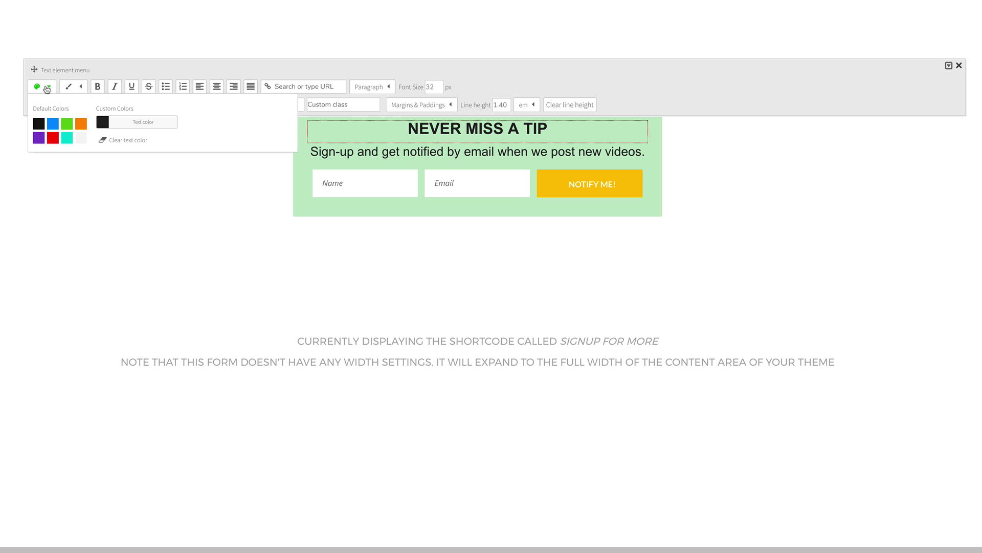
{"action": "left_click", "coordinate": [111, 125]}
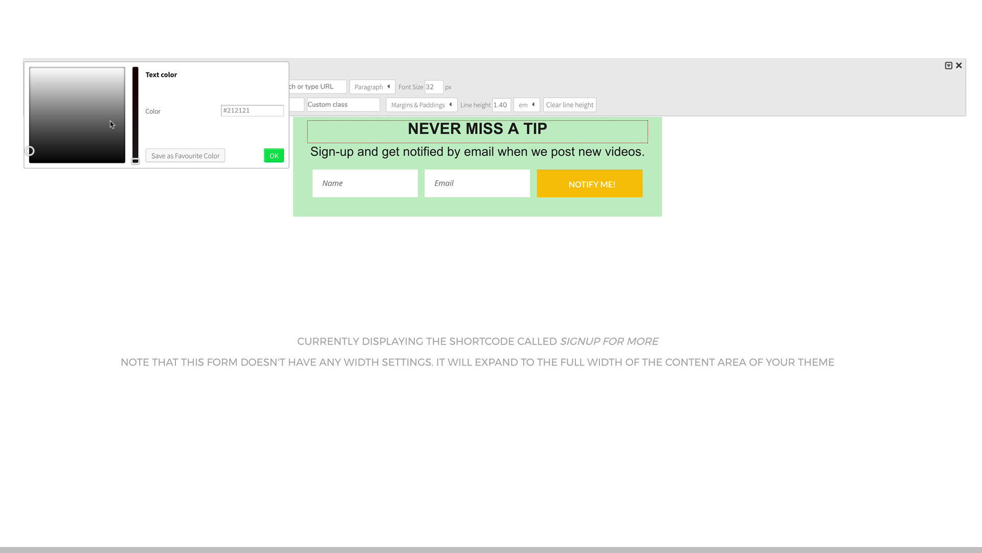
{"action": "left_click_drag", "start_coordinate": [253, 110], "coordinate": [224, 111]}
{"action": "left_click", "coordinate": [225, 205]}
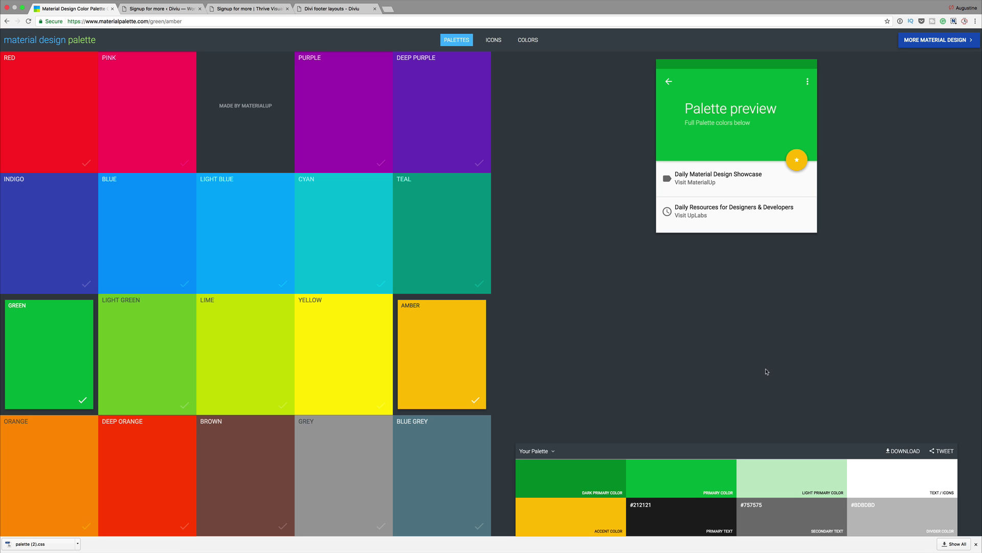
Return from the footer layouts post to the Divi University homepage.
{"action": "left_click", "coordinate": [324, 9]}
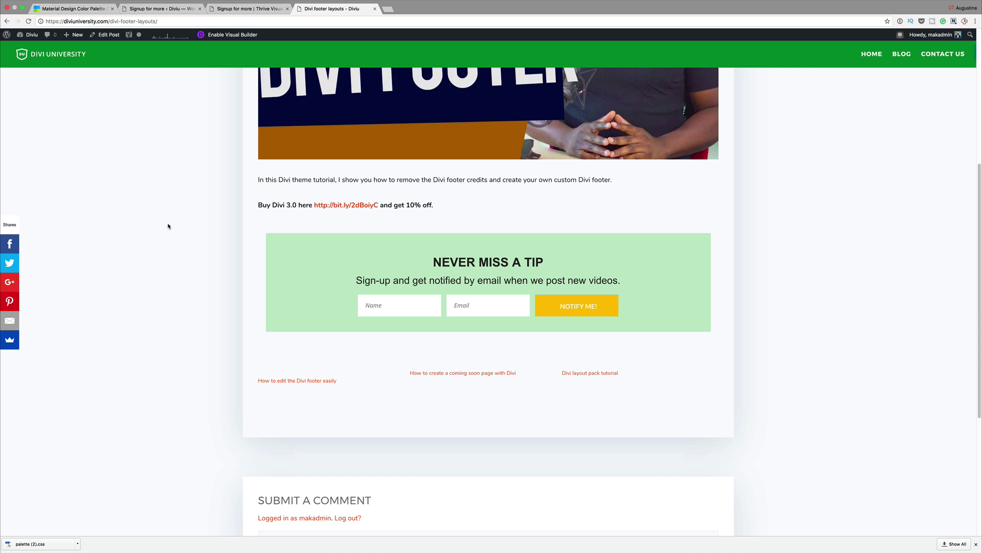
{"action": "scroll", "coordinate": [166, 265], "scroll_direction": "up", "scroll_amount": 3}
{"action": "scroll", "coordinate": [166, 265], "scroll_direction": "up", "scroll_amount": 1}
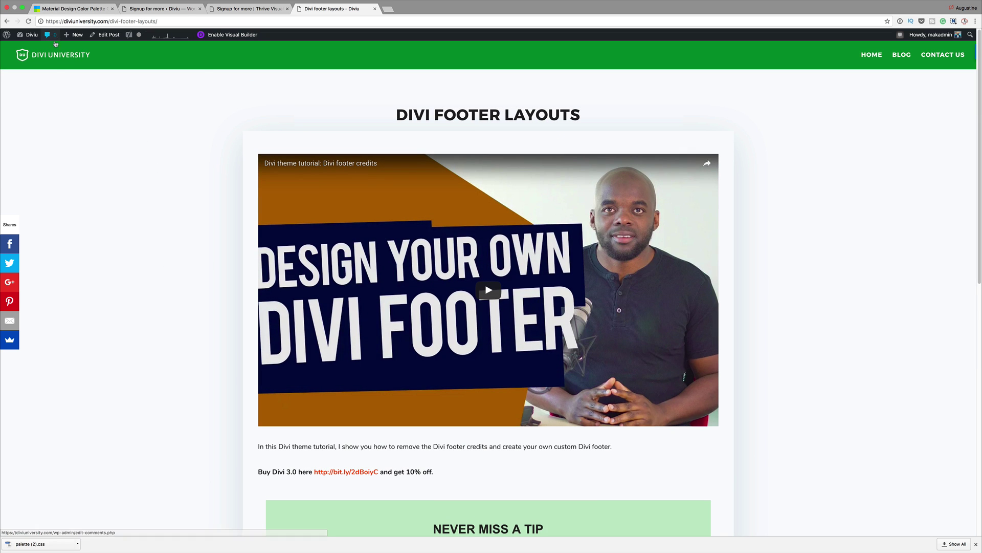
{"action": "left_click", "coordinate": [46, 55]}
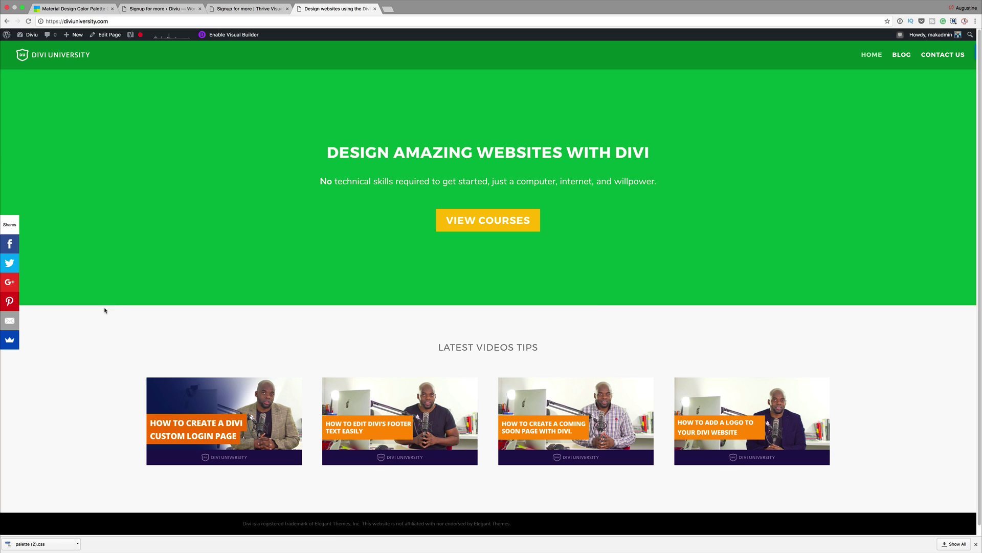
{"action": "scroll", "coordinate": [123, 366], "scroll_direction": "down", "scroll_amount": 1}
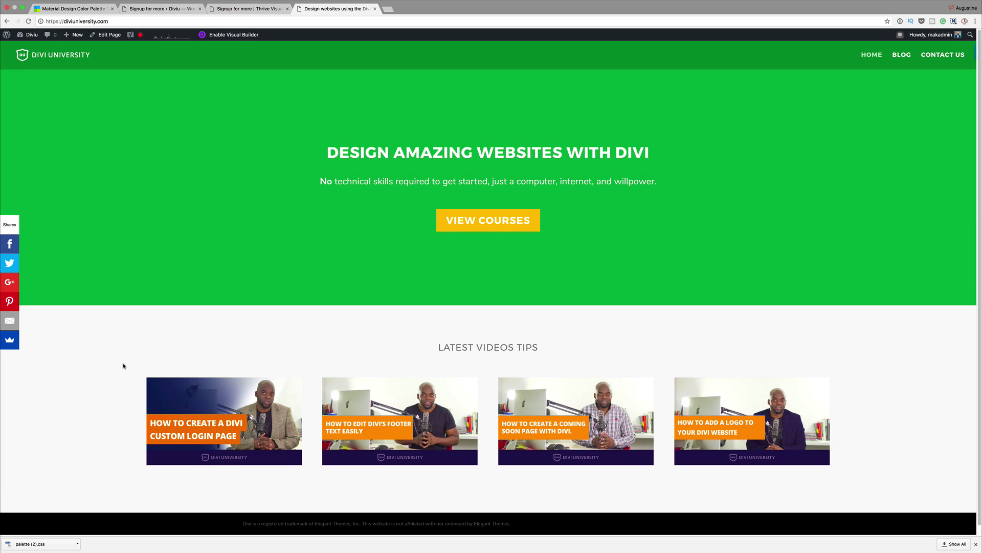